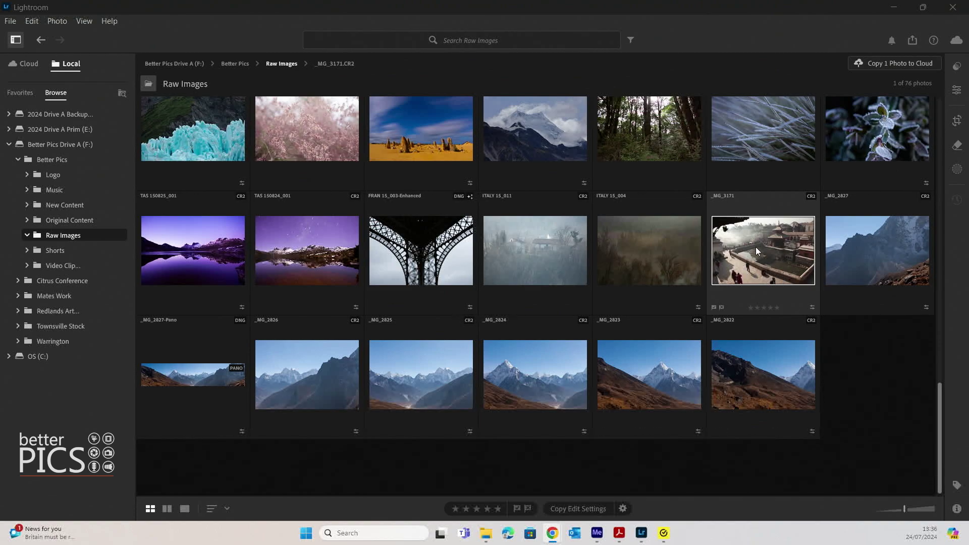
Step: Show the selected photo _MG_3171.CR2 in Detail view and display its camera and file information
{"action": "left_click", "coordinate": [185, 509]}
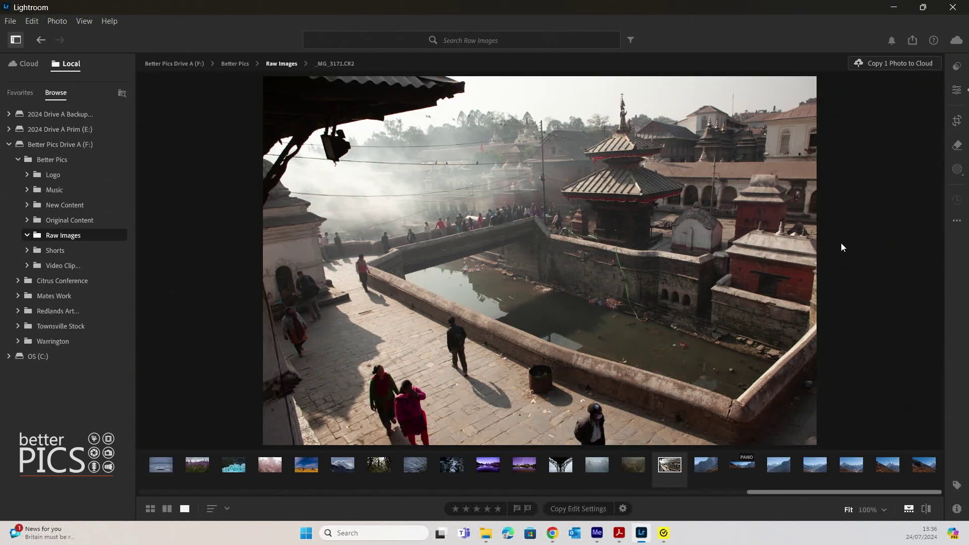
{"action": "left_click", "coordinate": [957, 508]}
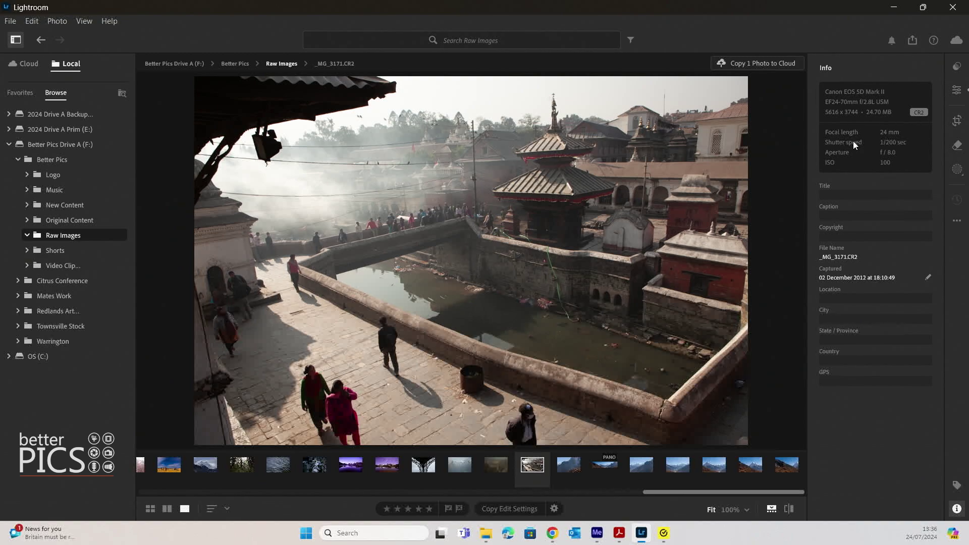
Step: Adjust the temple photo to exposure −0.10, contrast +29, highlights −70 and colour temperature 7,140
{"action": "left_click", "coordinate": [958, 95]}
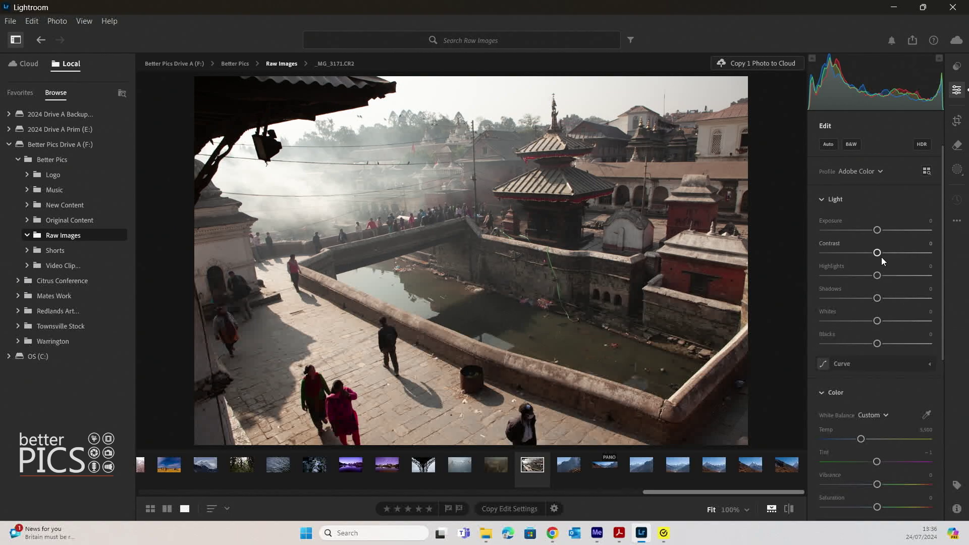
{"action": "left_click_drag", "start_coordinate": [880, 254], "coordinate": [849, 275]}
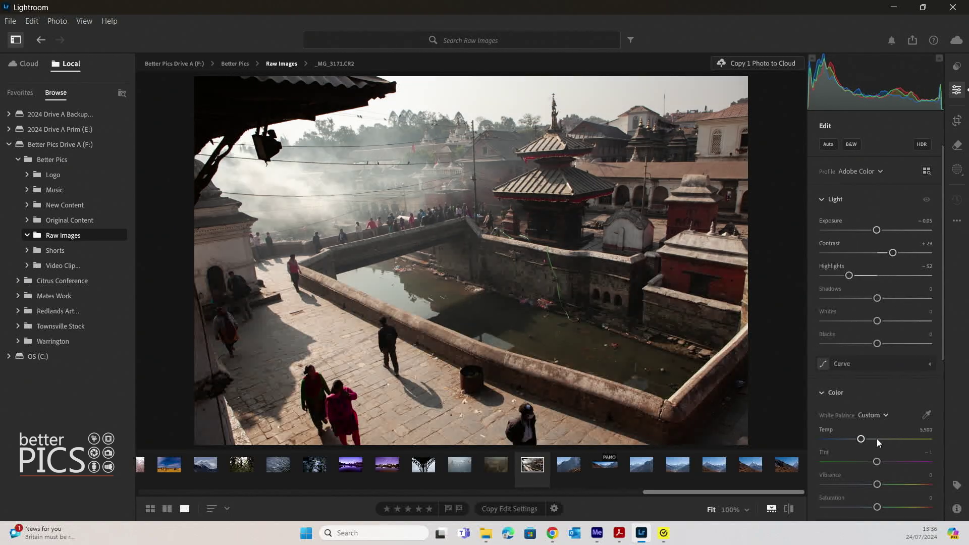
{"action": "left_click_drag", "start_coordinate": [880, 438], "coordinate": [879, 439]}
{"action": "left_click_drag", "start_coordinate": [849, 275], "coordinate": [840, 275]}
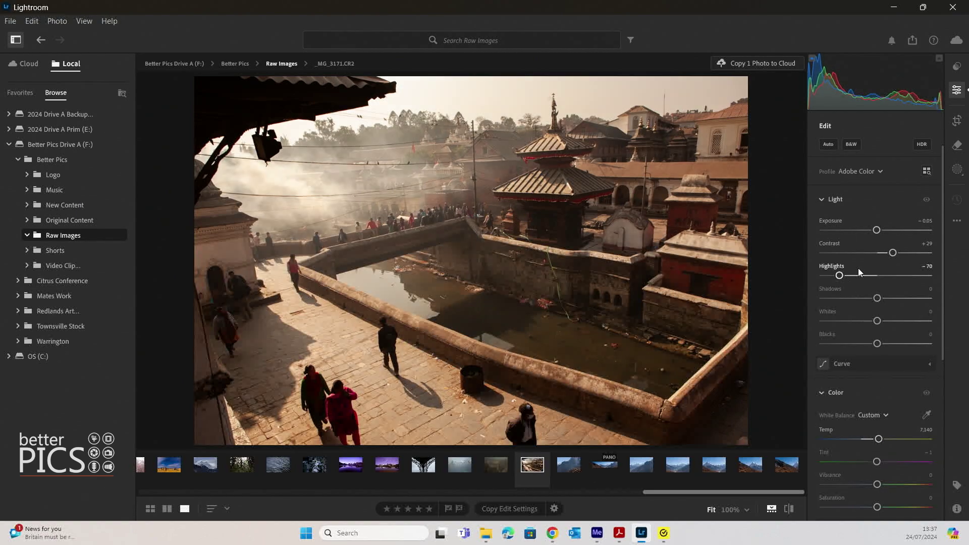
{"action": "left_click_drag", "start_coordinate": [876, 230], "coordinate": [876, 231]}
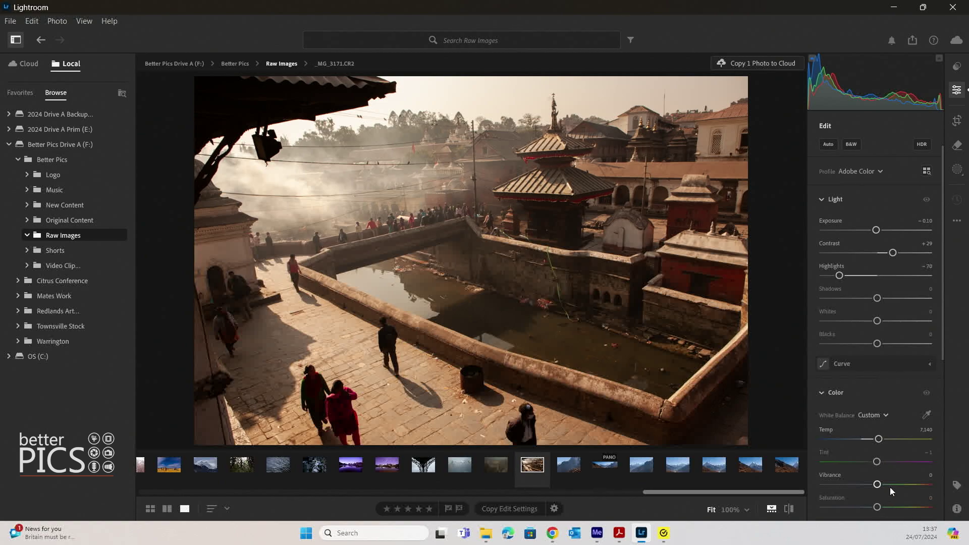
Step: Set the temple photo's vibrance to +25, and its sharpening and sharpening masking both to 74
{"action": "scroll", "coordinate": [907, 497], "scroll_direction": "down", "scroll_amount": 7}
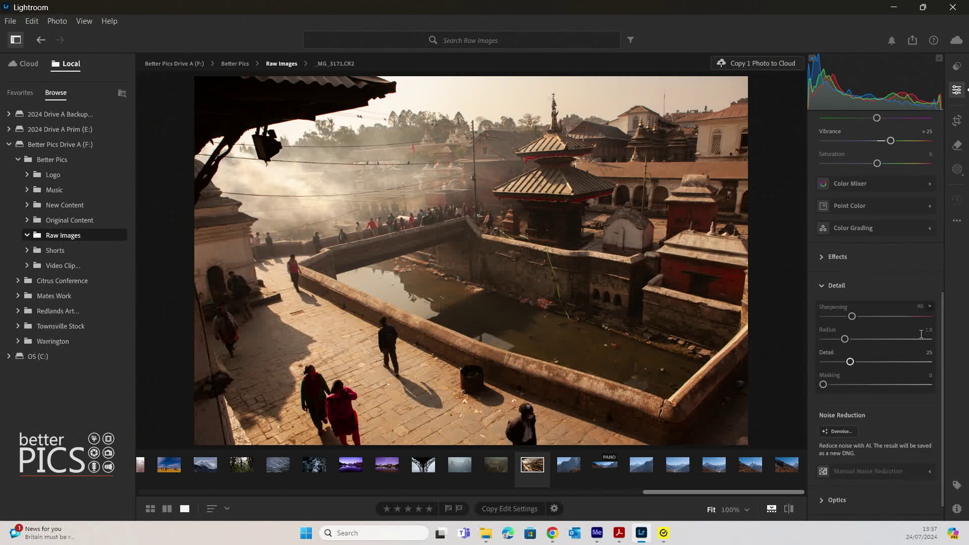
{"action": "left_click", "coordinate": [876, 316]}
{"action": "left_click", "coordinate": [903, 385]}
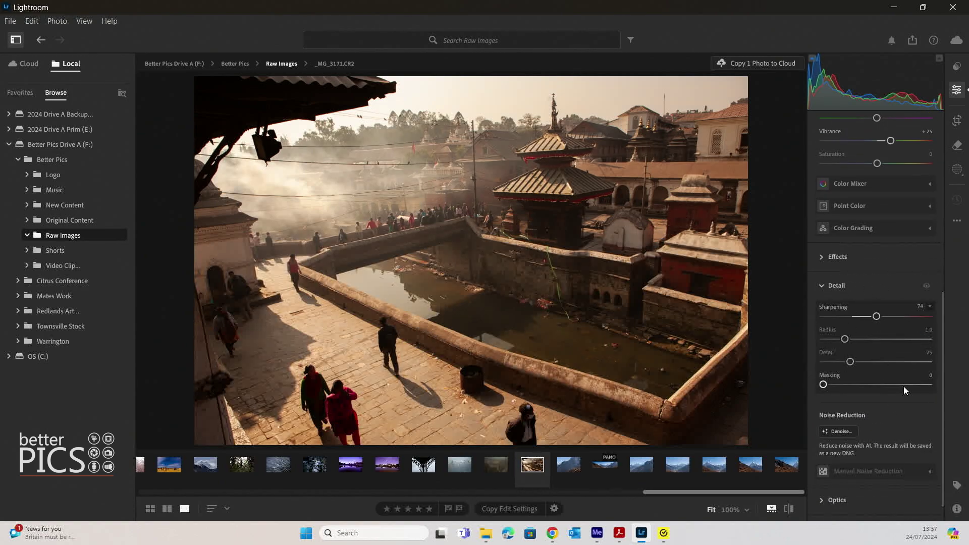
Step: Add a vignette of −37 to the temple photo with midpoint 43, roundness +19 and feather 65
{"action": "left_click", "coordinate": [837, 257]}
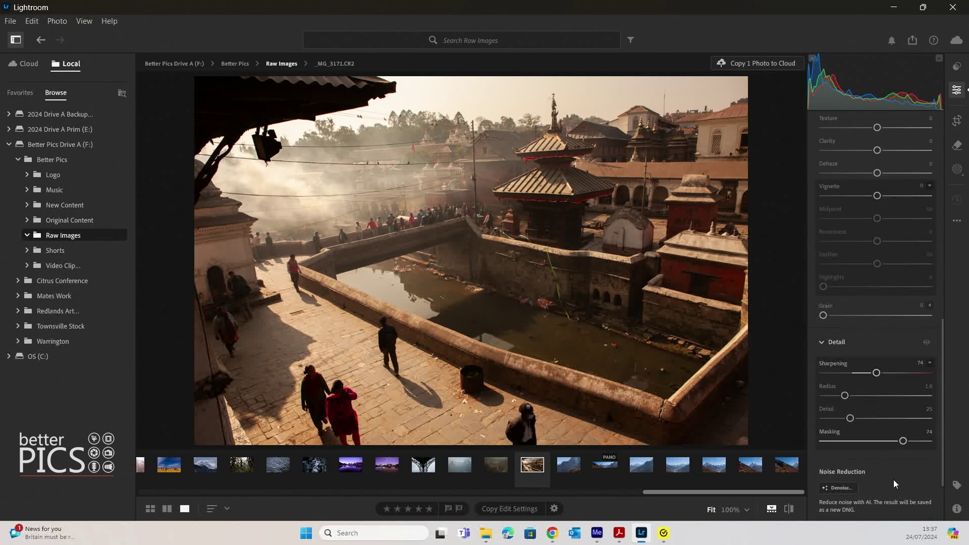
{"action": "left_click_drag", "start_coordinate": [868, 194], "coordinate": [857, 195]}
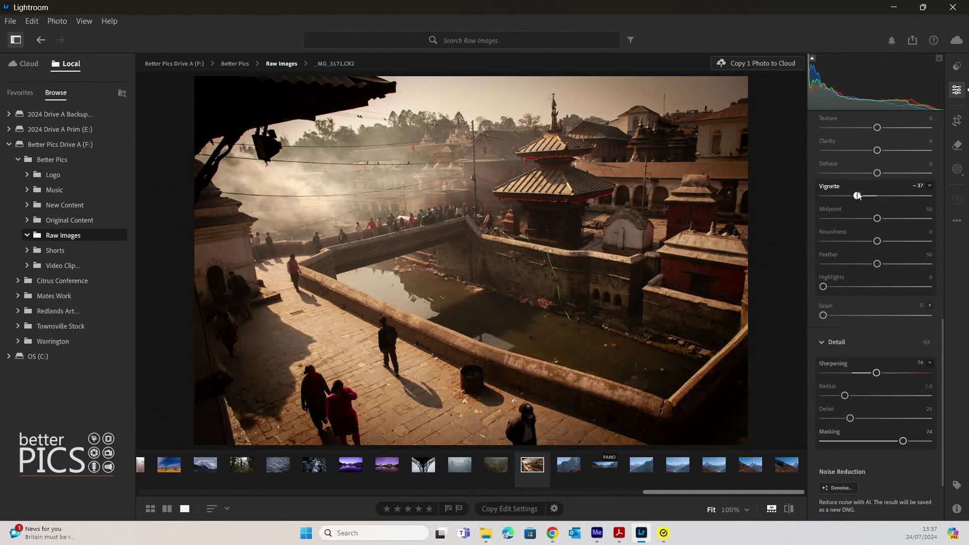
{"action": "left_click", "coordinate": [871, 218]}
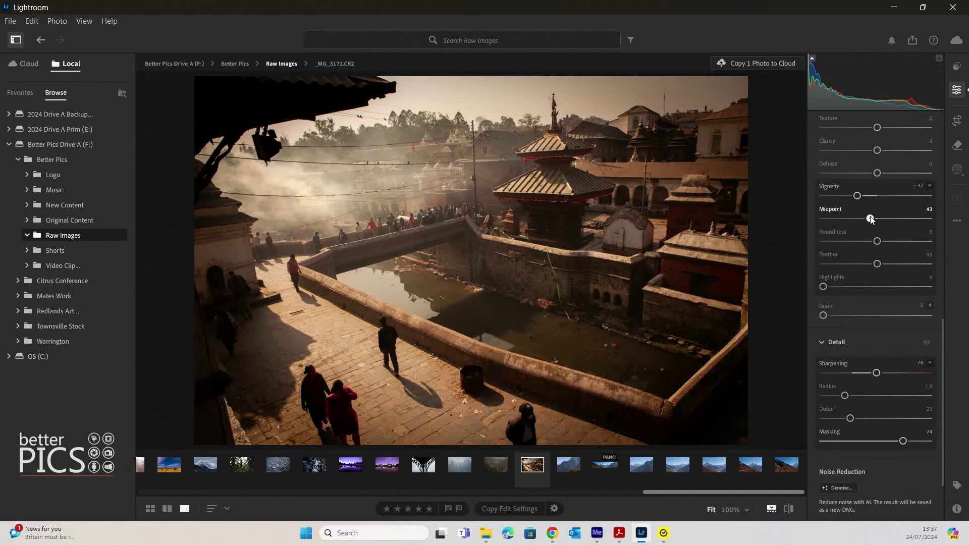
{"action": "left_click", "coordinate": [888, 240]}
{"action": "left_click", "coordinate": [892, 263]}
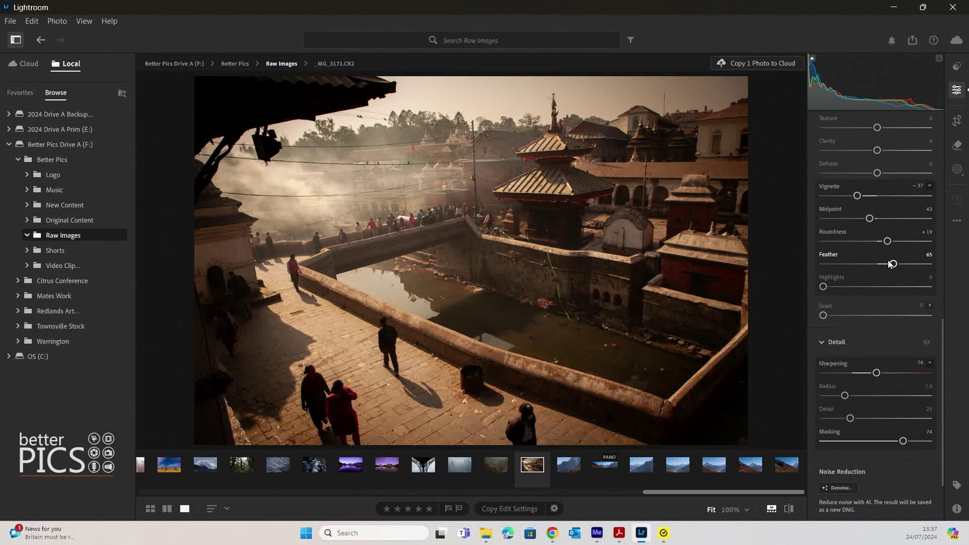
{"action": "scroll", "coordinate": [901, 216], "scroll_direction": "up", "scroll_amount": 4}
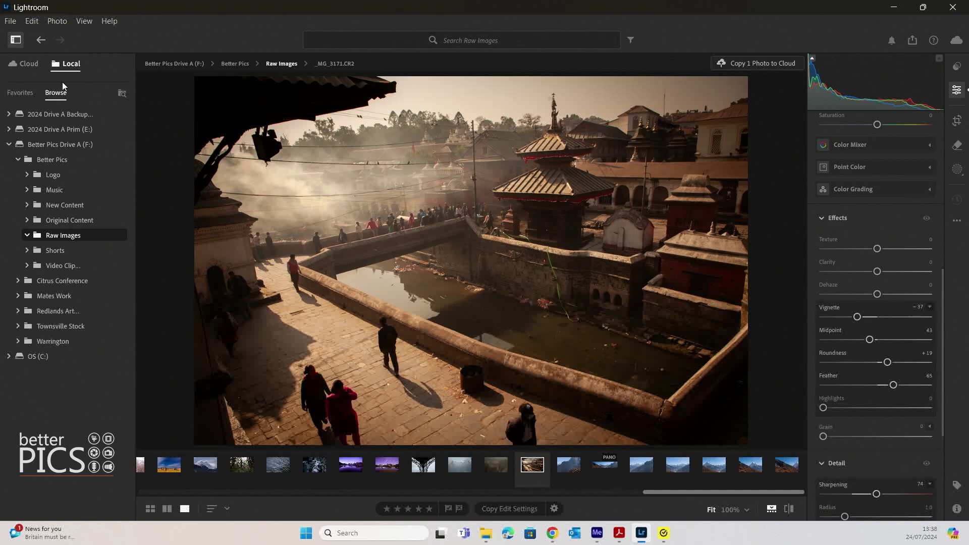
Step: Open the presets and look through the Recommended, Premium and personal preset collections
{"action": "left_click", "coordinate": [78, 22]}
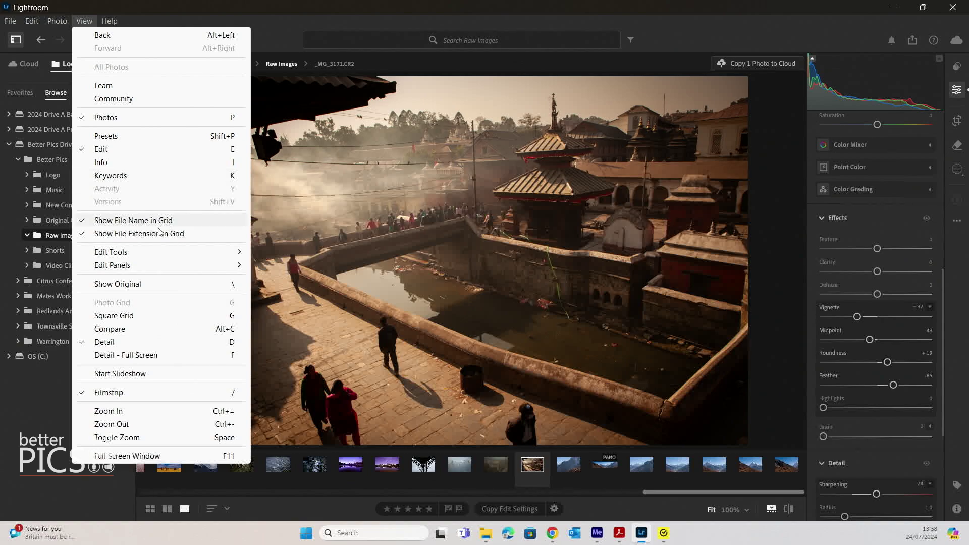
{"action": "left_click", "coordinate": [125, 138]}
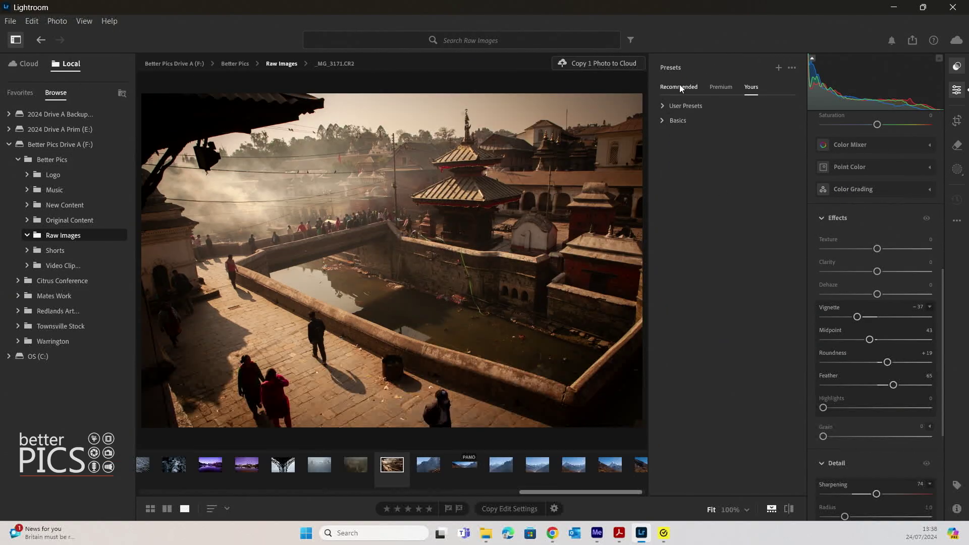
{"action": "left_click", "coordinate": [695, 90]}
{"action": "left_click", "coordinate": [721, 89]}
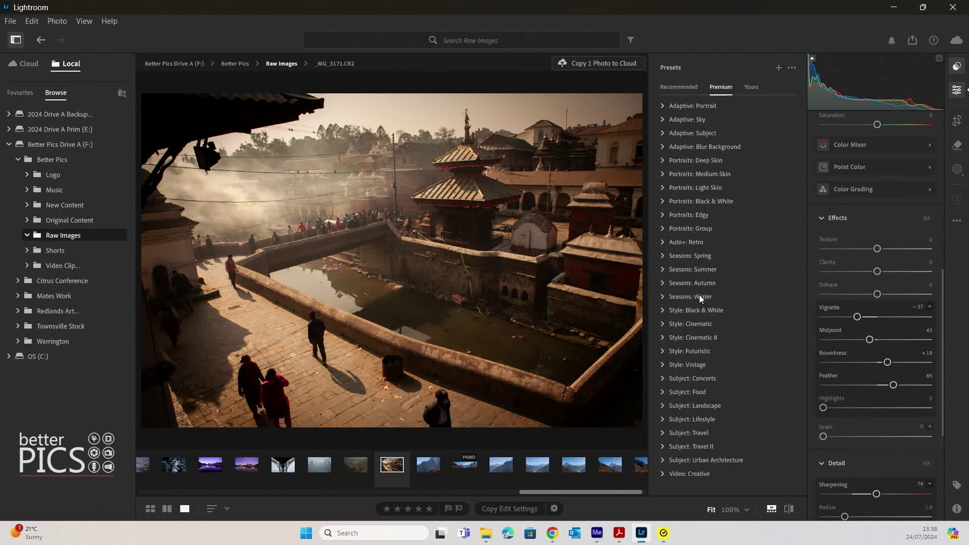
{"action": "left_click", "coordinate": [753, 88]}
{"action": "left_click", "coordinate": [685, 107]}
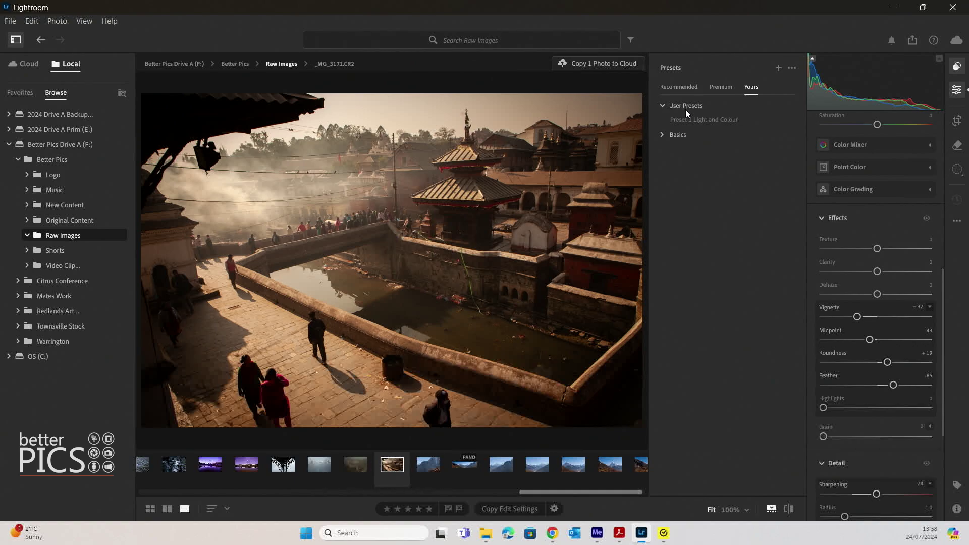
{"action": "left_click", "coordinate": [720, 87]}
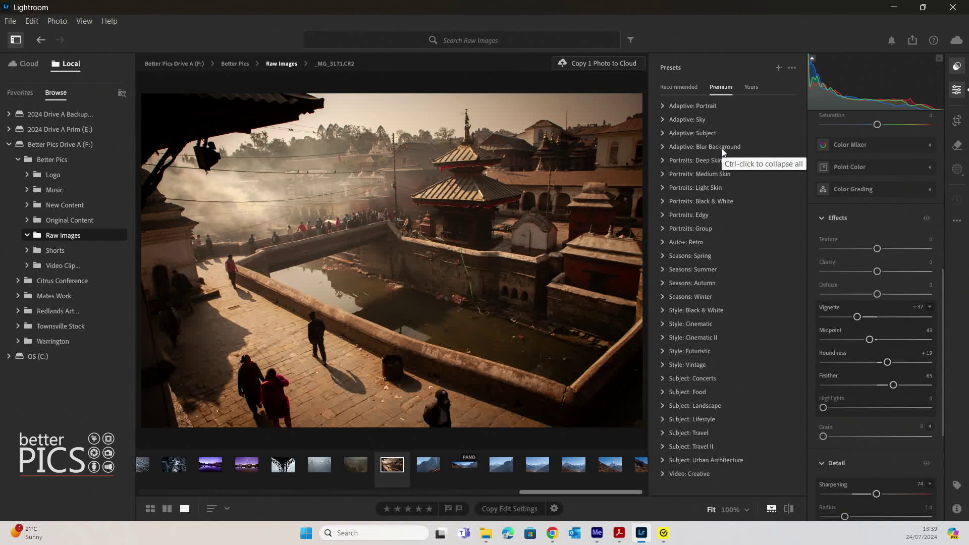
{"action": "left_click", "coordinate": [757, 86]}
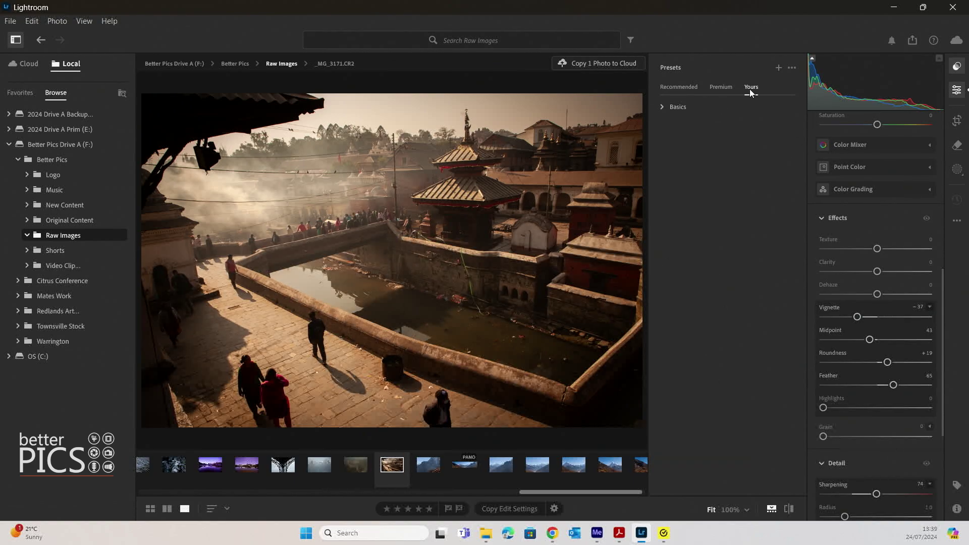
Step: Save the current edits as a new preset named Kathmandu V1 in the User Presets group
{"action": "left_click", "coordinate": [791, 68]}
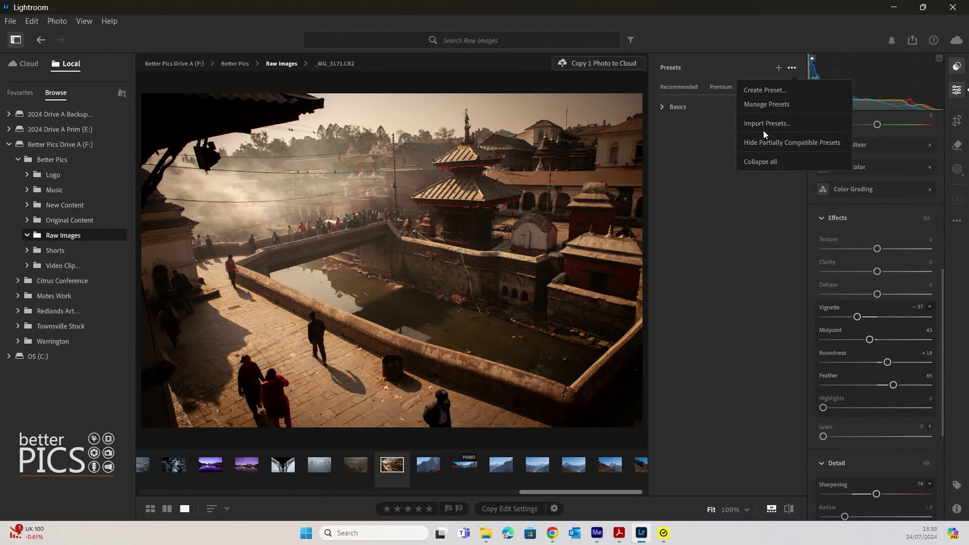
{"action": "left_click", "coordinate": [775, 94]}
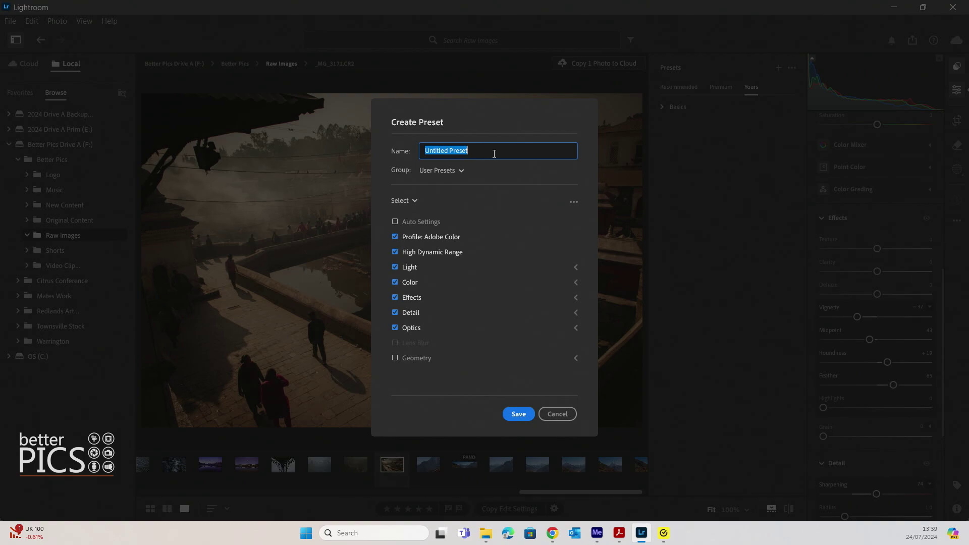
{"action": "type", "text": "Kathmandu"}
{"action": "type", "text": "V1"}
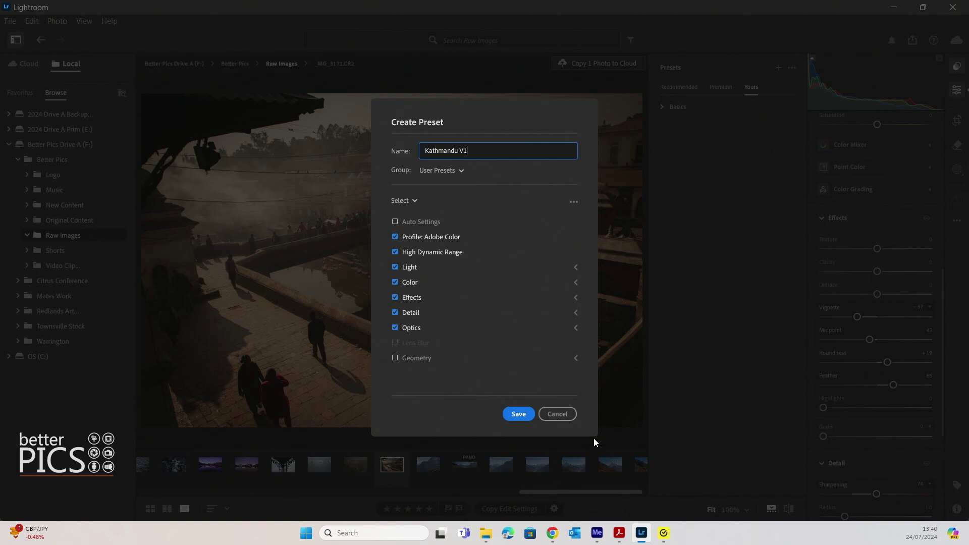
{"action": "left_click", "coordinate": [520, 416]}
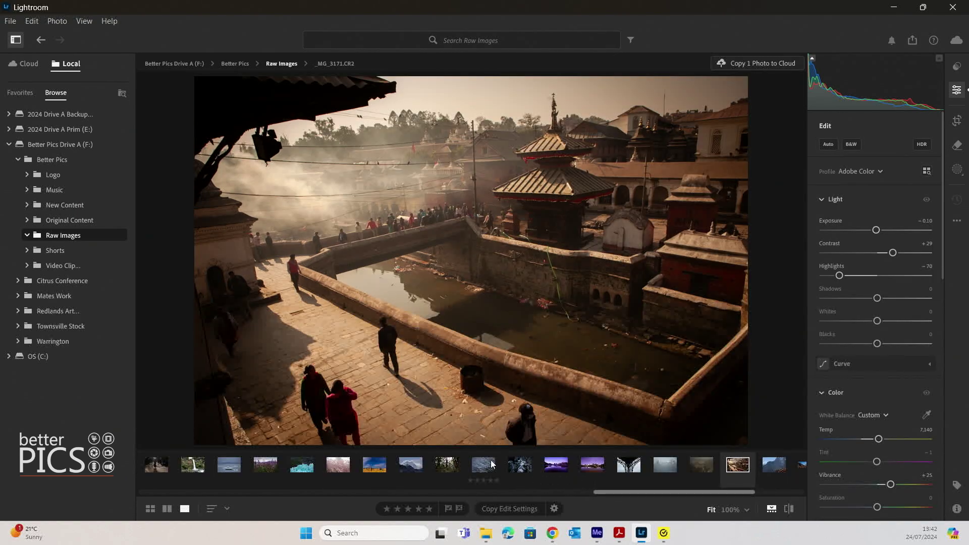
Step: Apply the Kathmandu V1 user preset to the cyclist street photo _DSF4865.dng
{"action": "scroll", "coordinate": [489, 459], "scroll_direction": "up", "scroll_amount": 3}
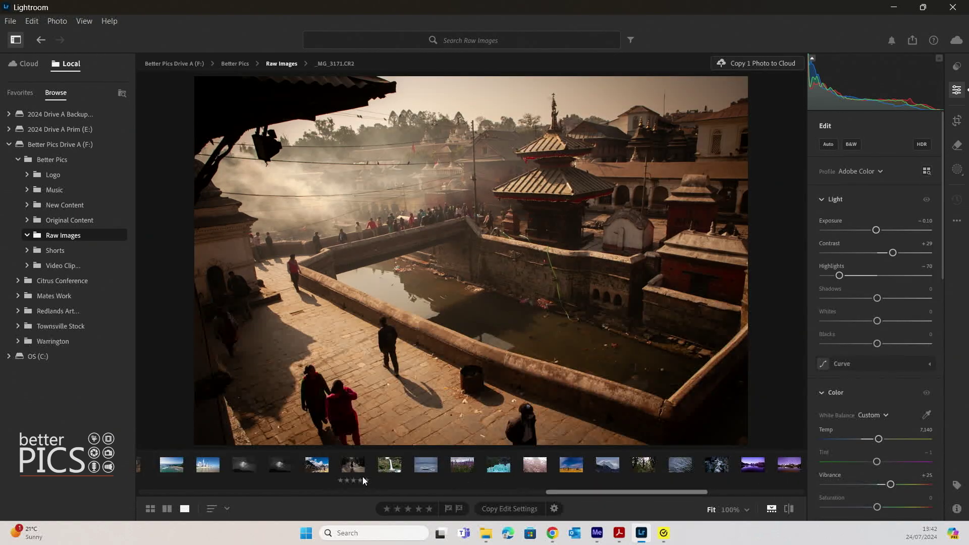
{"action": "left_click", "coordinate": [354, 465]}
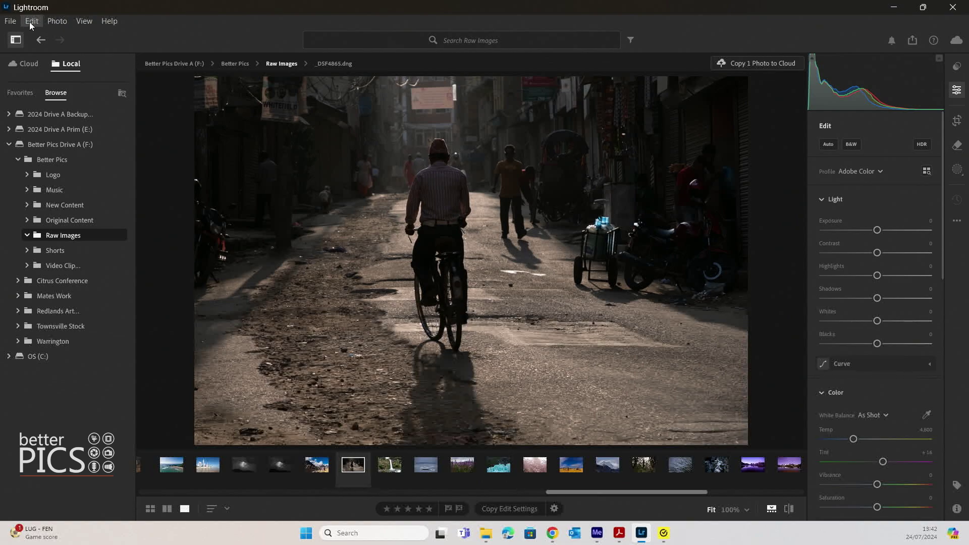
{"action": "left_click", "coordinate": [89, 20]}
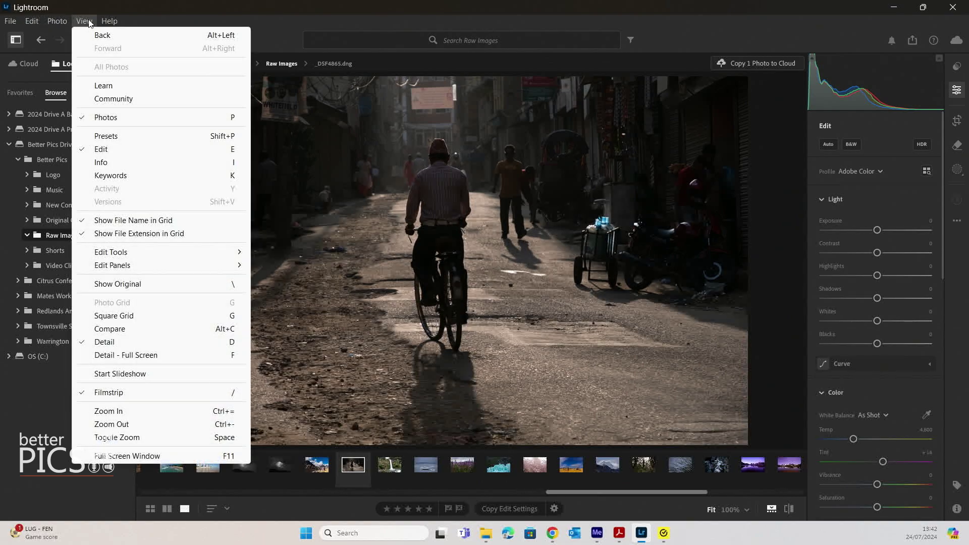
{"action": "left_click", "coordinate": [103, 136]}
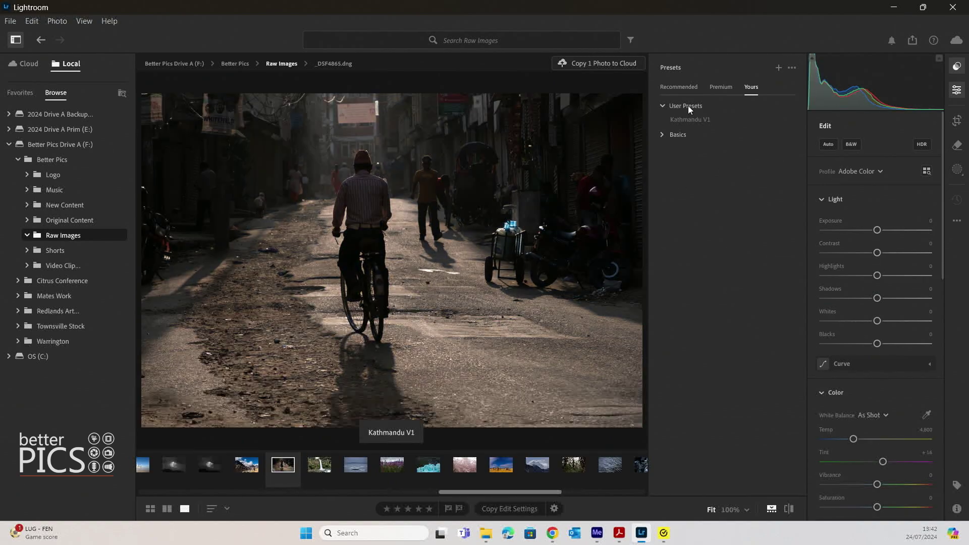
{"action": "left_click", "coordinate": [699, 122]}
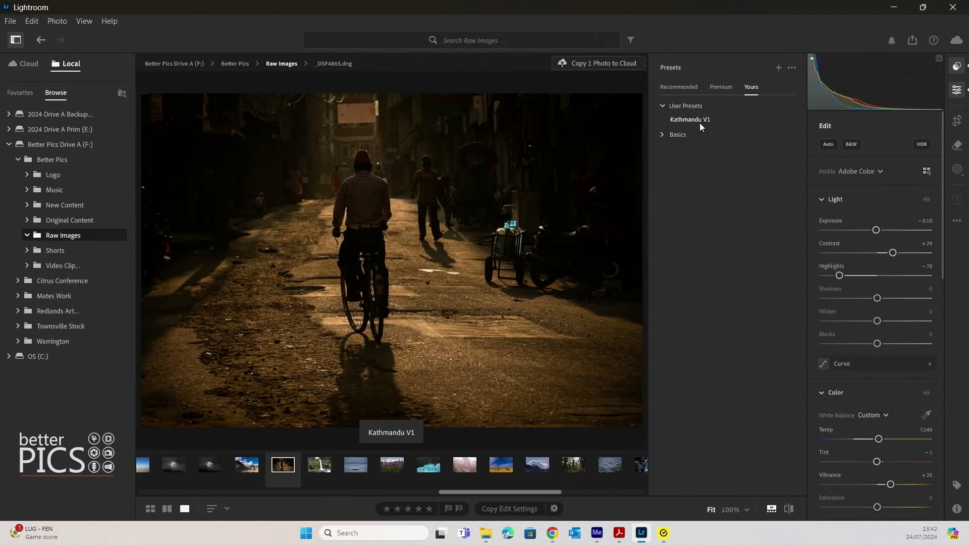
{"action": "left_click", "coordinate": [698, 120]}
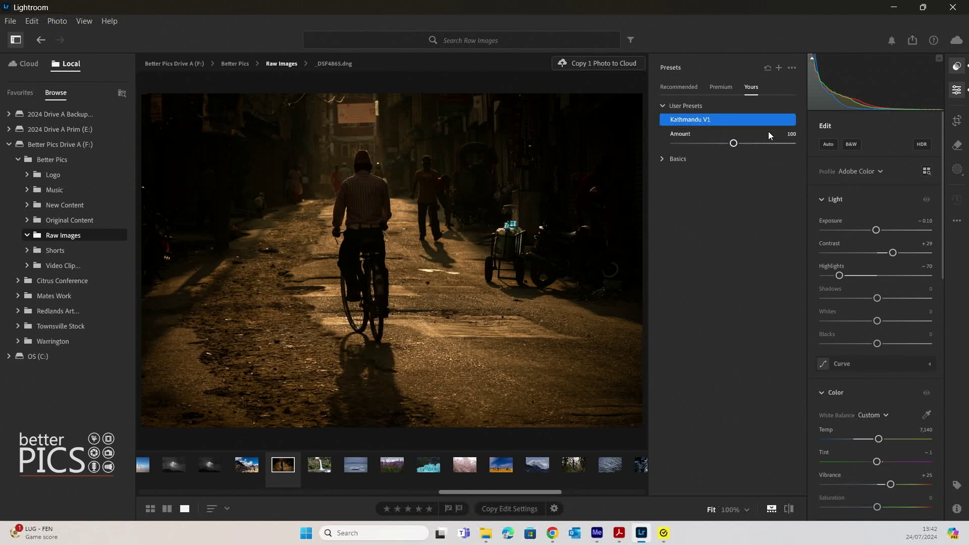
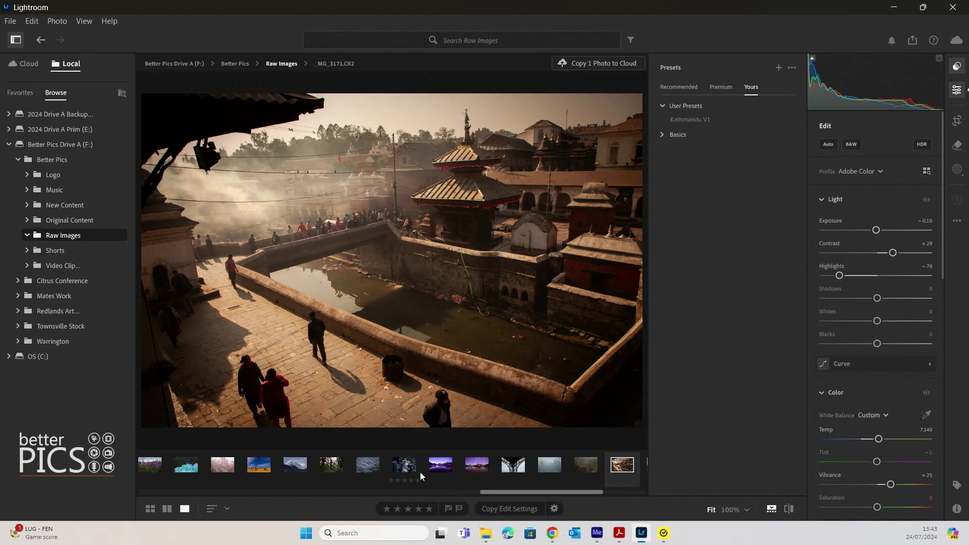
Step: Return to the cyclist photo and reduce the Kathmandu V1 preset amount to 43
{"action": "scroll", "coordinate": [420, 471], "scroll_direction": "up", "scroll_amount": 5}
{"action": "scroll", "coordinate": [408, 473], "scroll_direction": "up", "scroll_amount": 1}
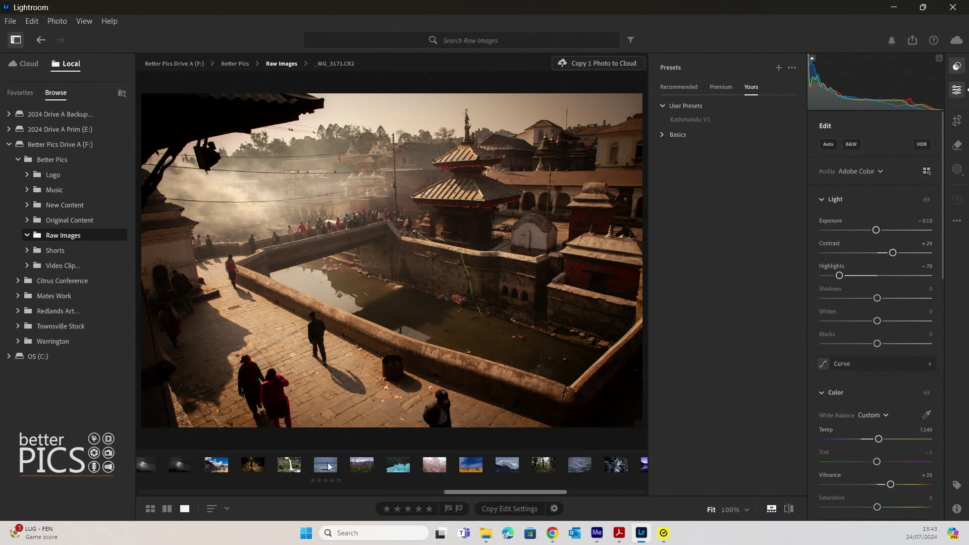
{"action": "left_click", "coordinate": [252, 467]}
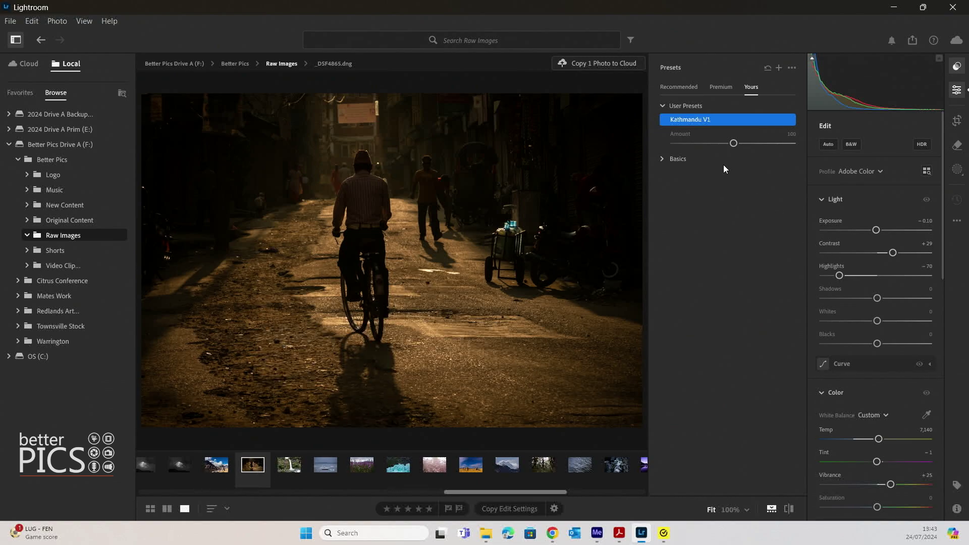
{"action": "left_click_drag", "start_coordinate": [733, 144], "coordinate": [701, 145]}
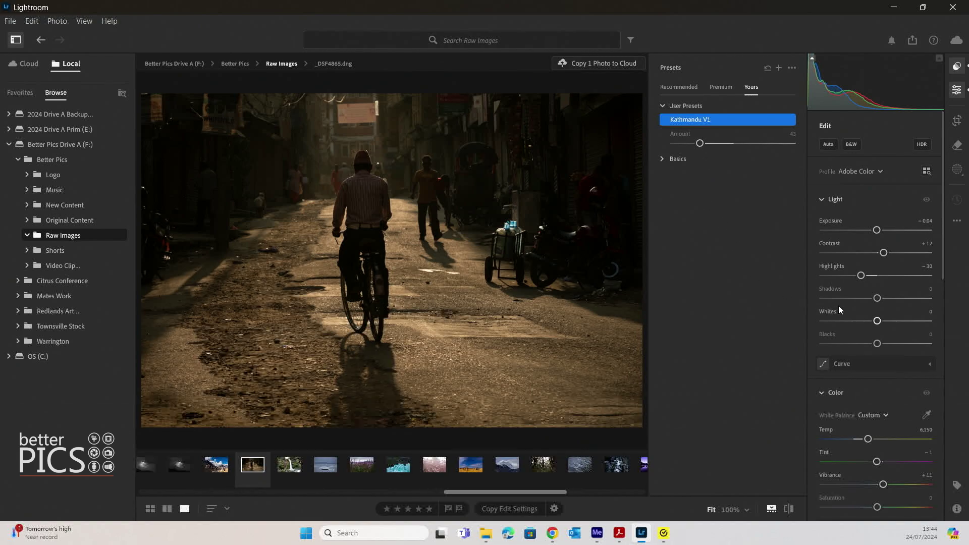
Step: Fine-tune the cyclist photo by setting exposure to +0.80 and colour temperature to 6,898
{"action": "mouse_move", "coordinate": [876, 230]}
{"action": "left_mouse_down"}
{"action": "mouse_move", "coordinate": [865, 229]}
{"action": "mouse_move", "coordinate": [886, 230]}
{"action": "left_mouse_up"}
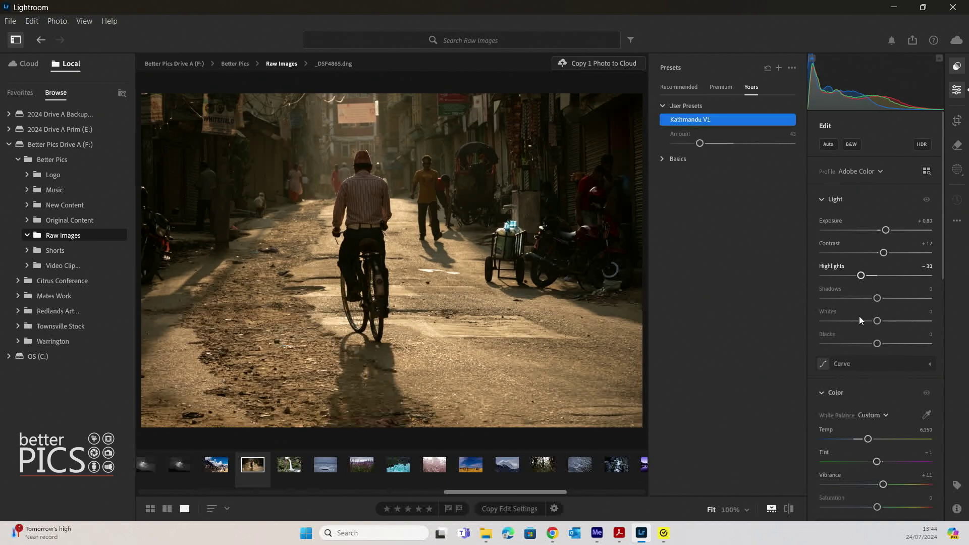
{"action": "left_click_drag", "start_coordinate": [940, 144], "coordinate": [945, 193]}
{"action": "mouse_move", "coordinate": [868, 309]}
{"action": "left_mouse_down"}
{"action": "mouse_move", "coordinate": [848, 309]}
{"action": "mouse_move", "coordinate": [880, 308]}
{"action": "left_mouse_up"}
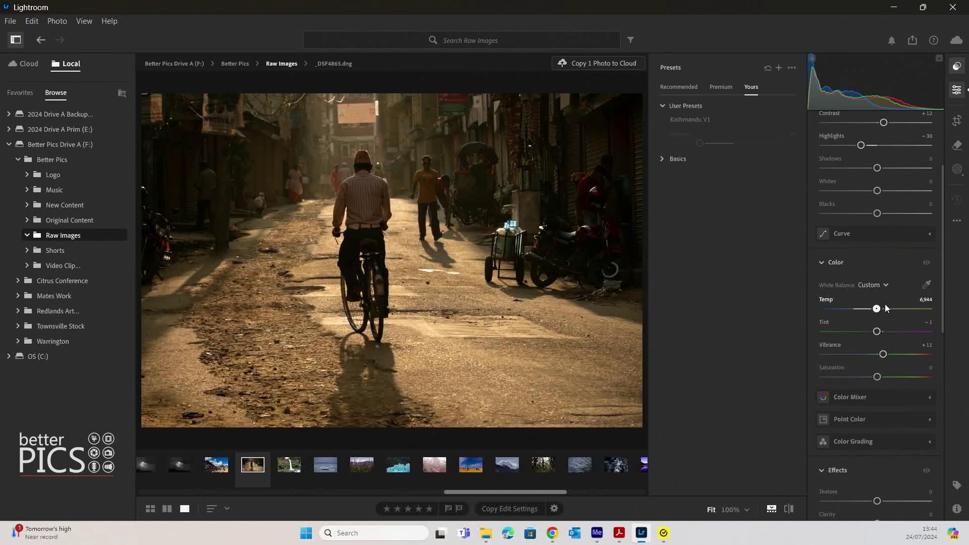
Step: Try a cooler colour temperature on the cyclist photo and undo the change
{"action": "left_click_drag", "start_coordinate": [945, 216], "coordinate": [952, 289]}
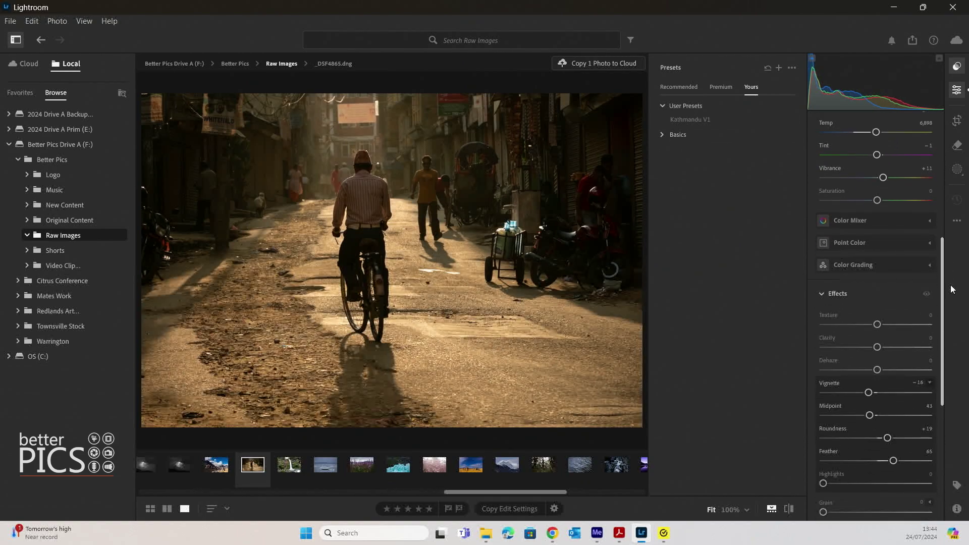
{"action": "scroll", "coordinate": [894, 279], "scroll_direction": "up", "scroll_amount": 2}
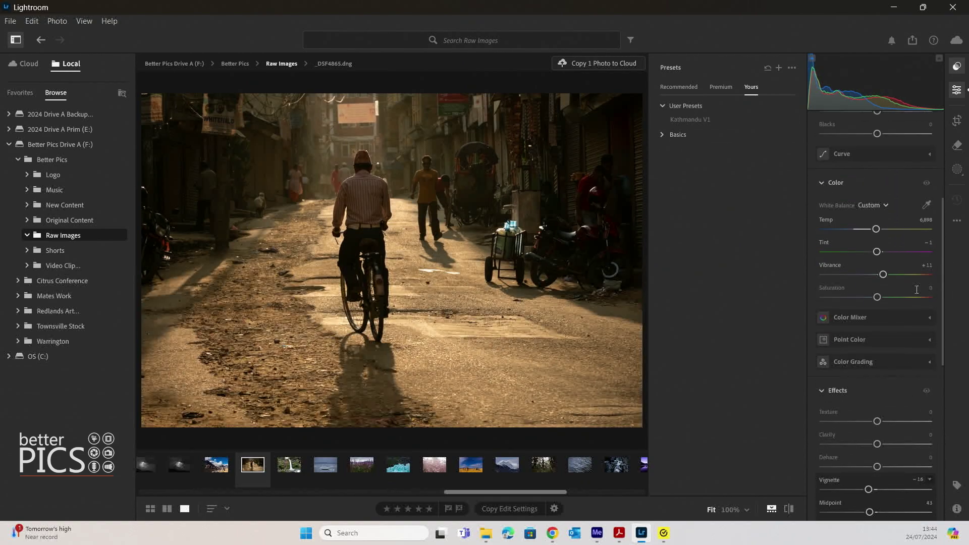
{"action": "left_click_drag", "start_coordinate": [876, 228], "coordinate": [870, 229]}
{"action": "key", "text": "ctrl+z"}
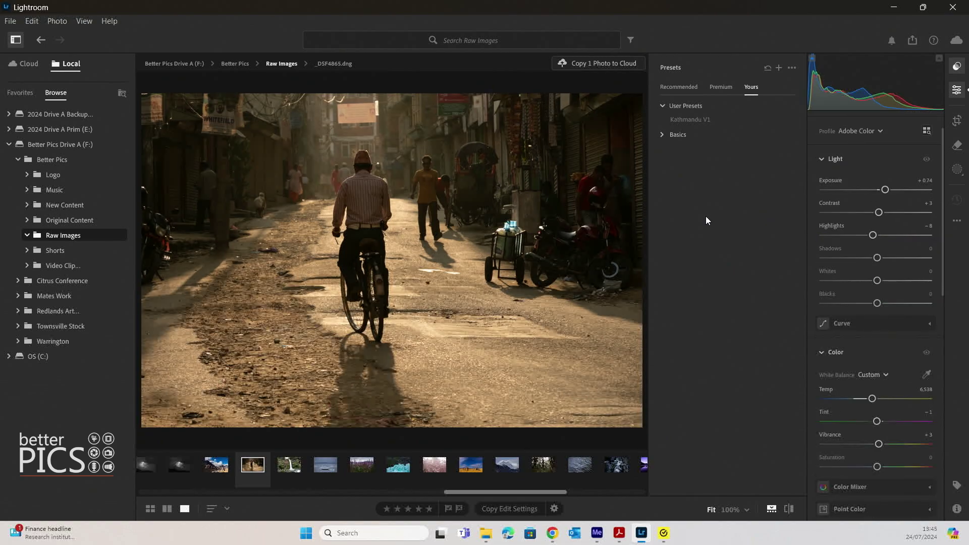